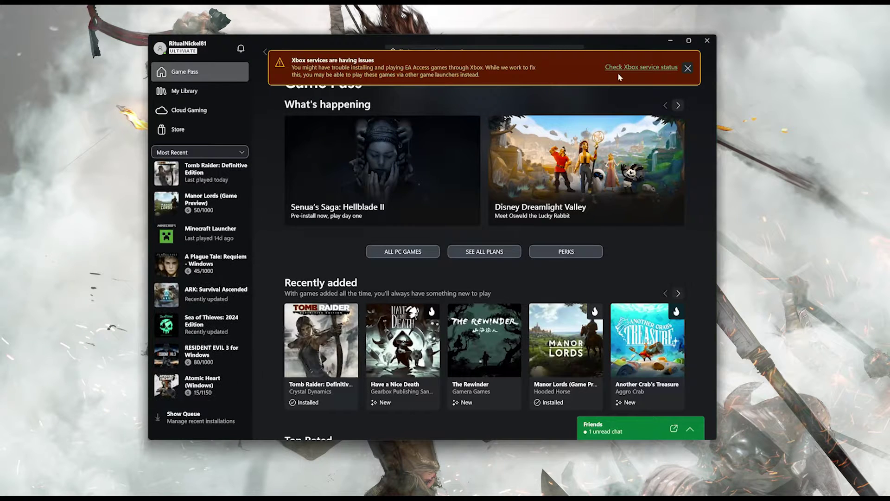
Close the Xbox services warning banner and open Tomb Raider: Definitive Edition from the Most Recent list.
click(687, 68)
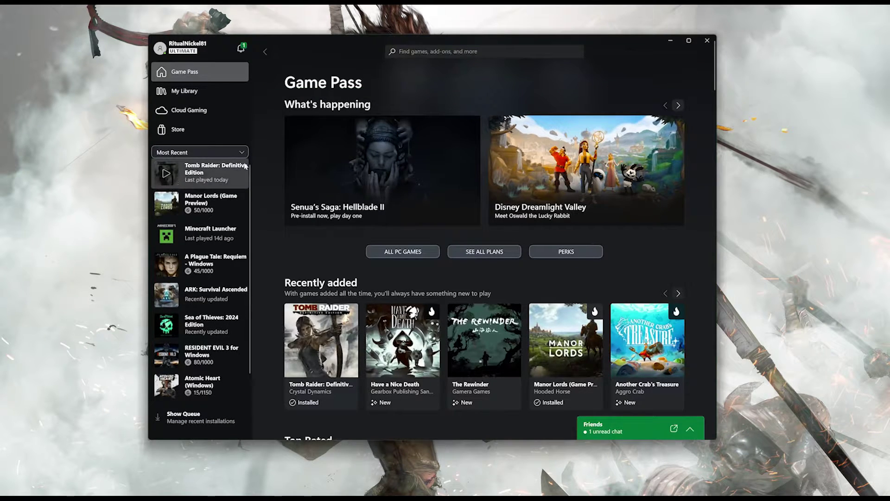
click(221, 175)
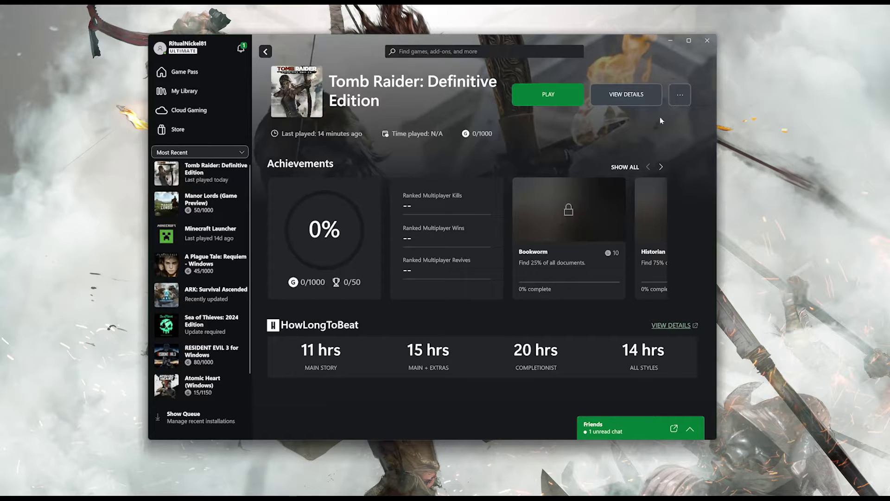
From the game's Manage > Files options, run Verify and Repair on Tomb Raider and confirm it.
click(684, 98)
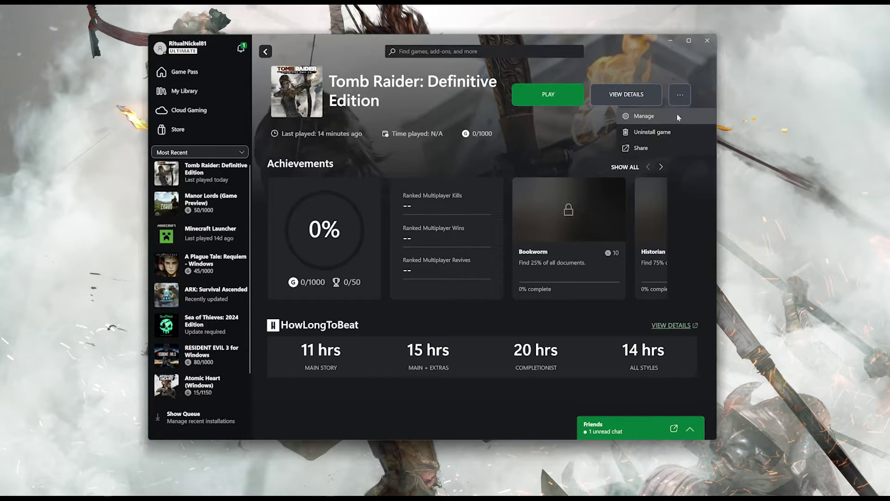
click(655, 114)
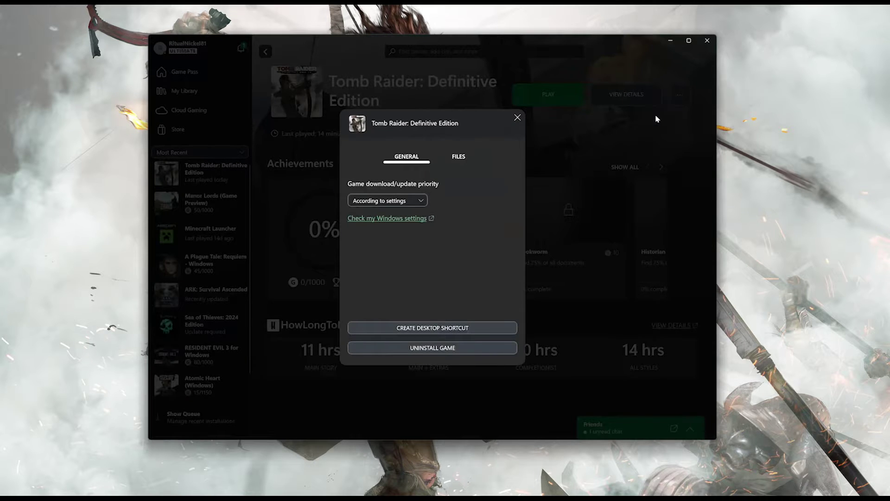
click(470, 157)
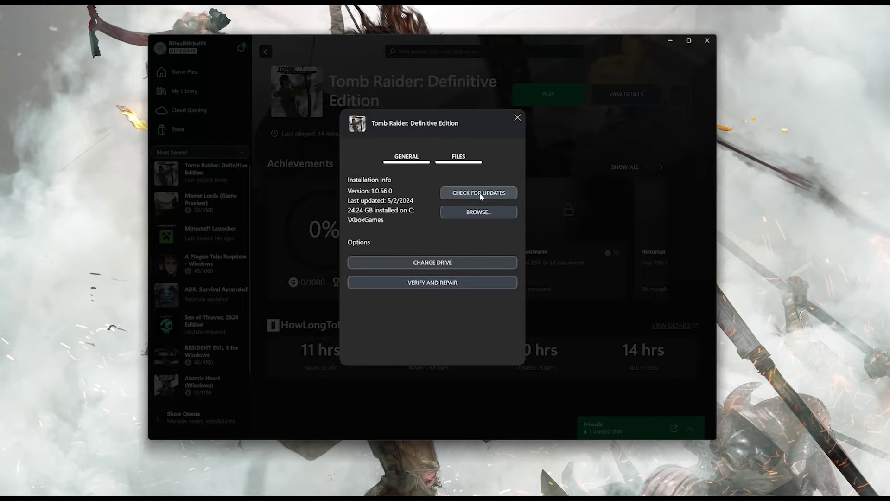
click(445, 283)
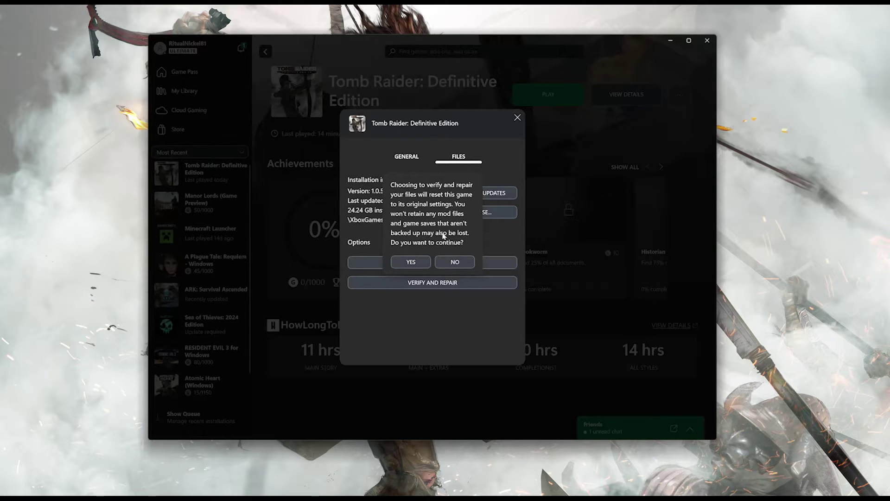
click(411, 261)
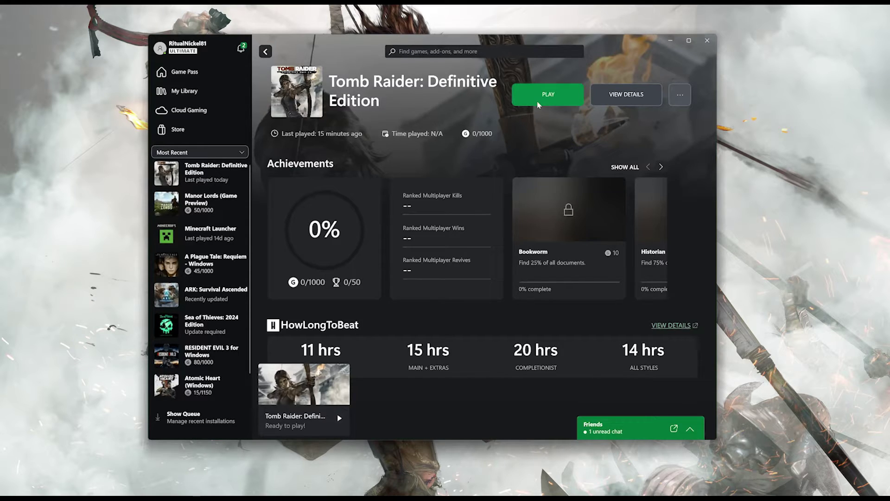
Launch Tomb Raider from the Xbox app, look at the launcher's Setup options, then start the game.
click(538, 103)
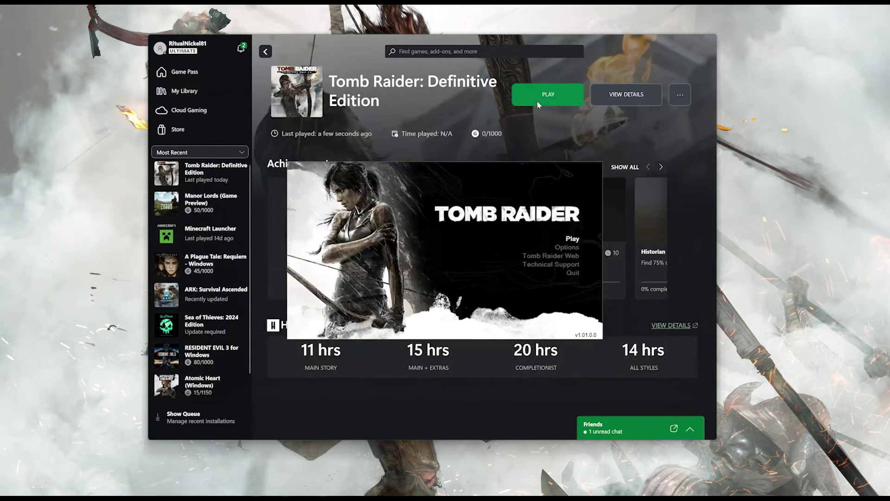
click(574, 248)
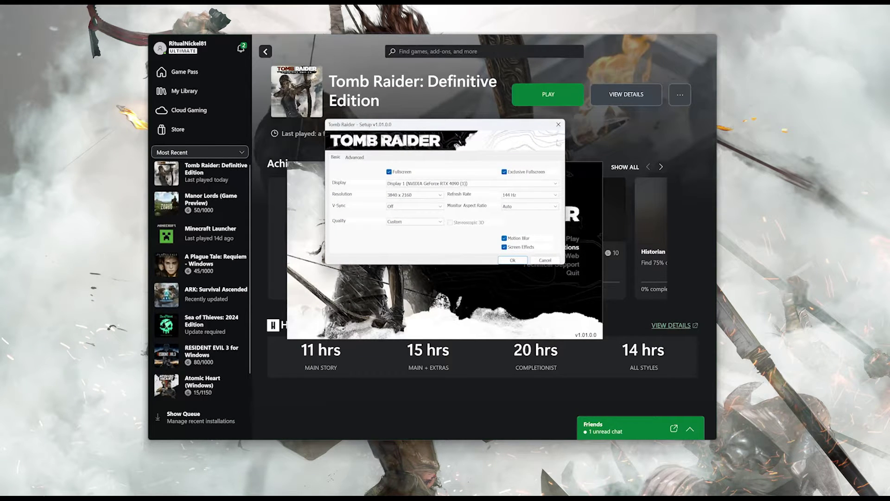
click(558, 124)
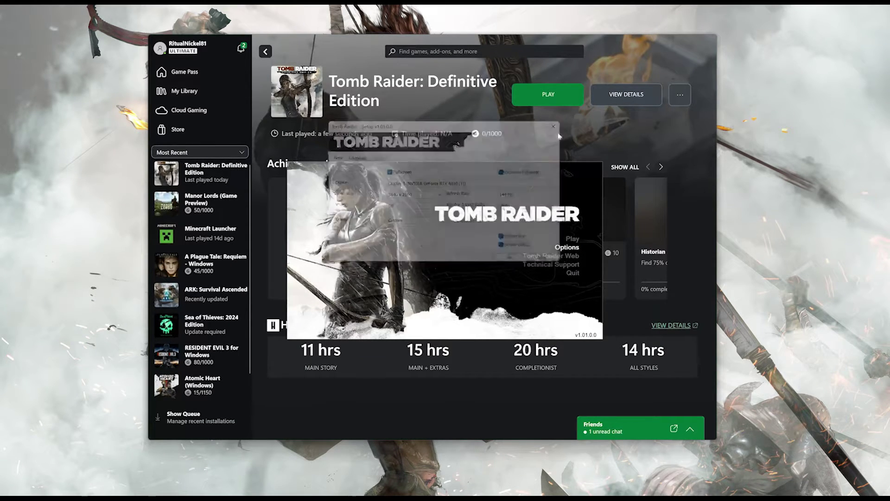
click(573, 239)
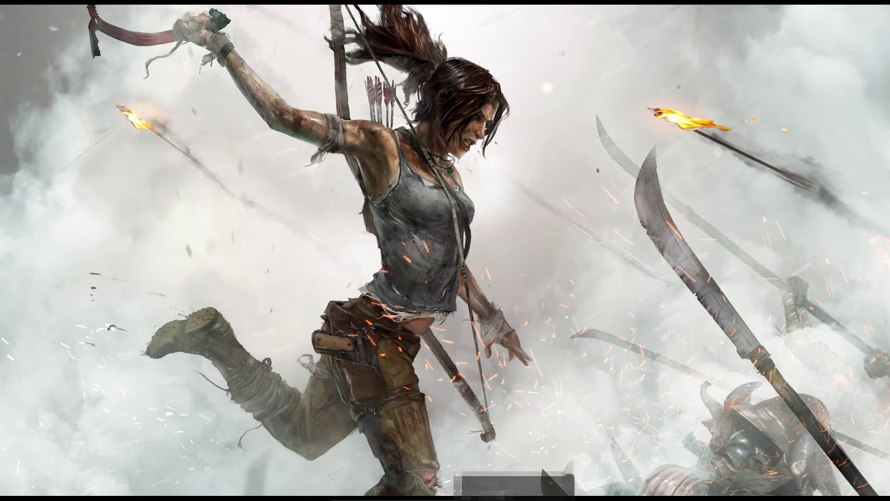
Go to Windows Settings > Apps > Installed apps.
key(super)
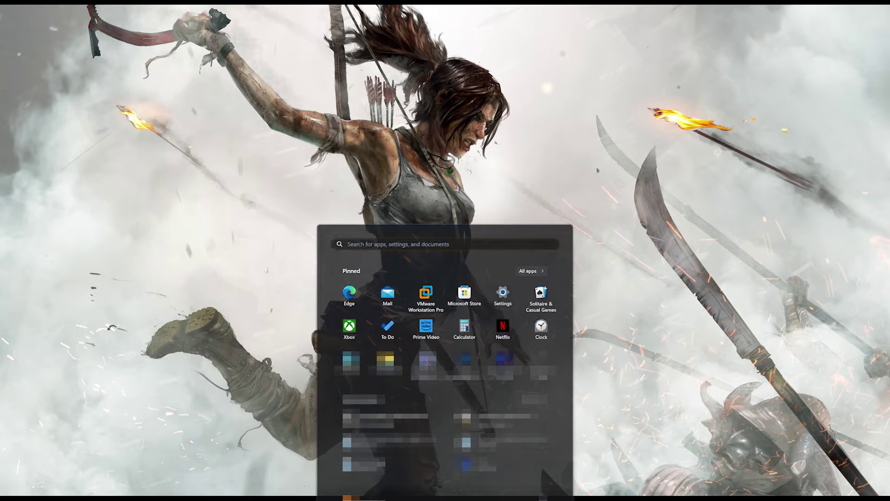
click(502, 293)
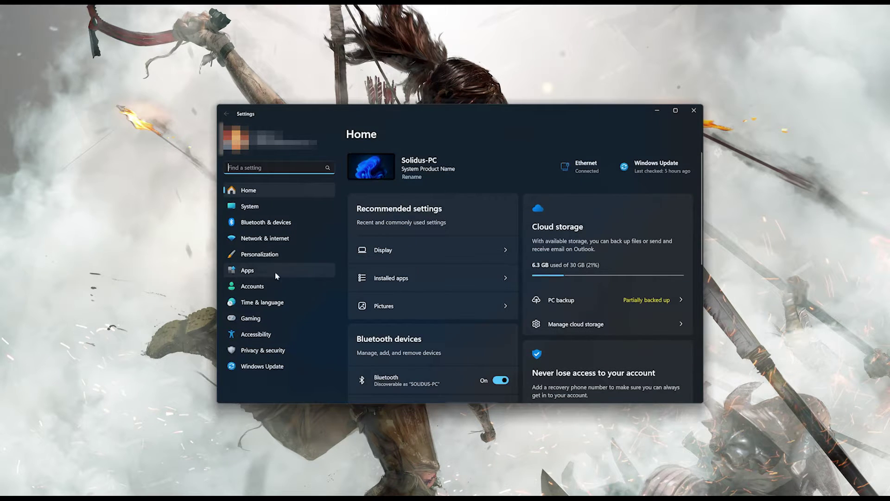
click(258, 276)
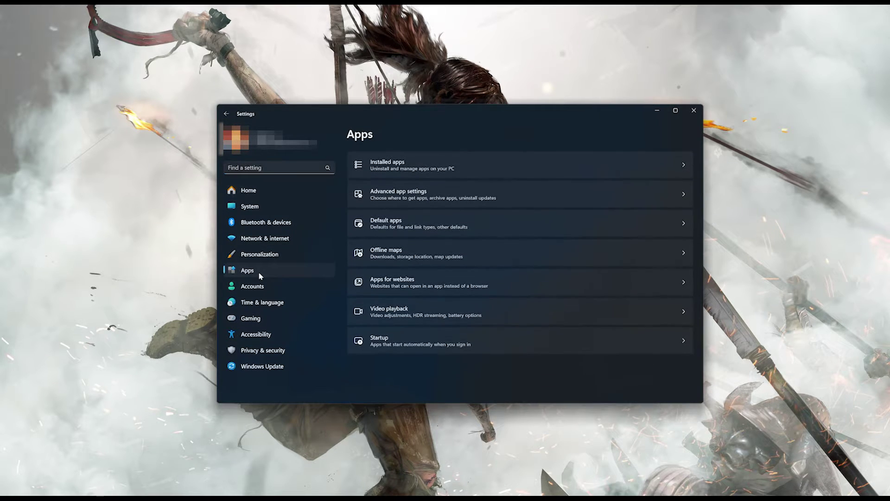
click(425, 168)
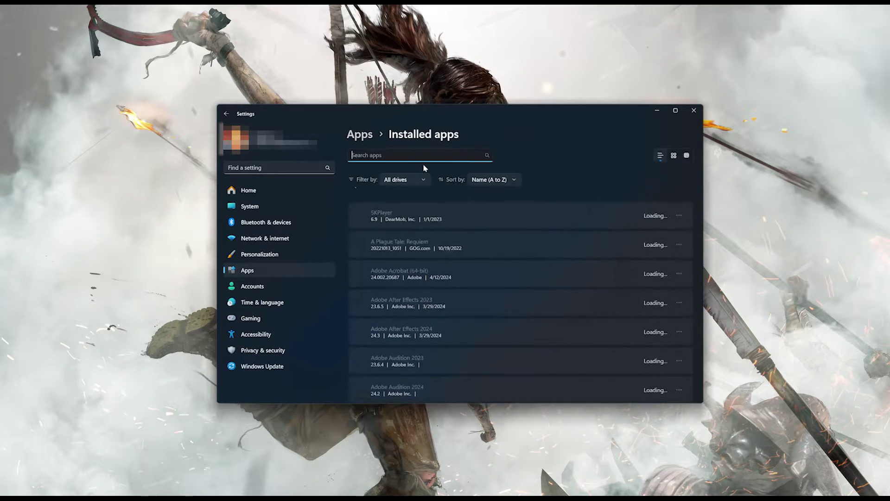
Find Tomb Raider: Definitive Edition in the list and open its Advanced options, down to Reset.
scroll(423, 268, down, 3)
scroll(422, 265, down, 15)
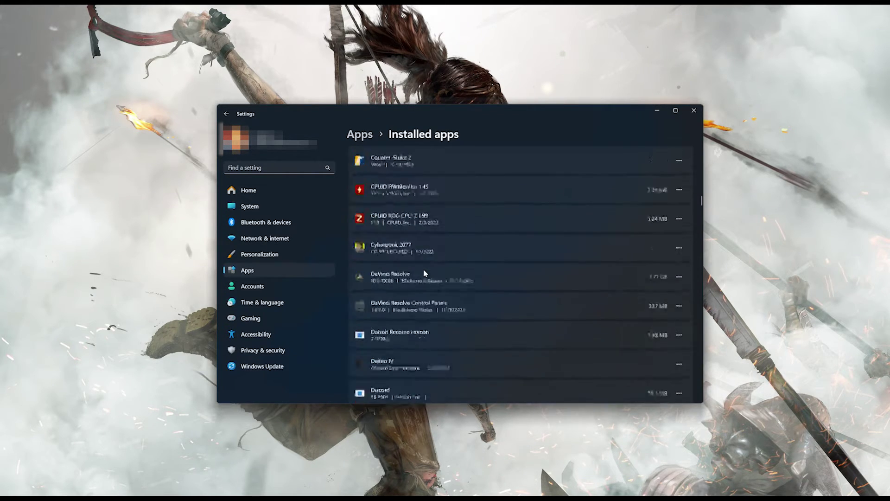
scroll(424, 272, down, 15)
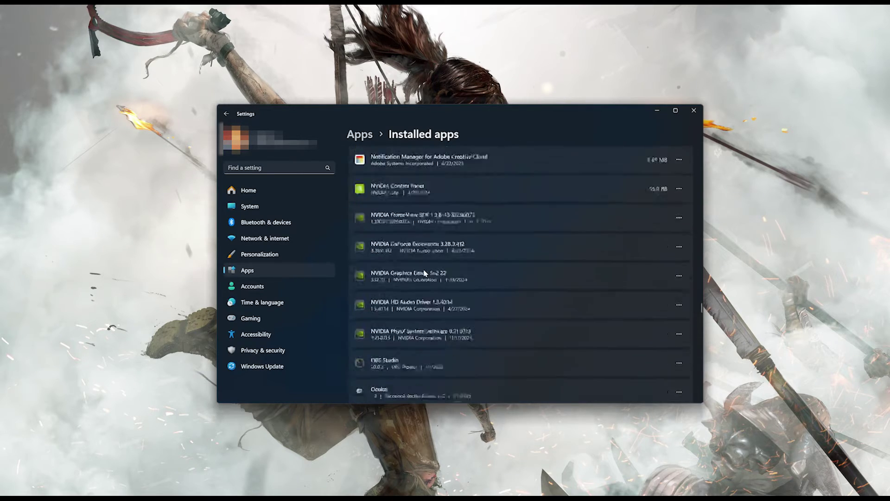
scroll(446, 358, down, 8)
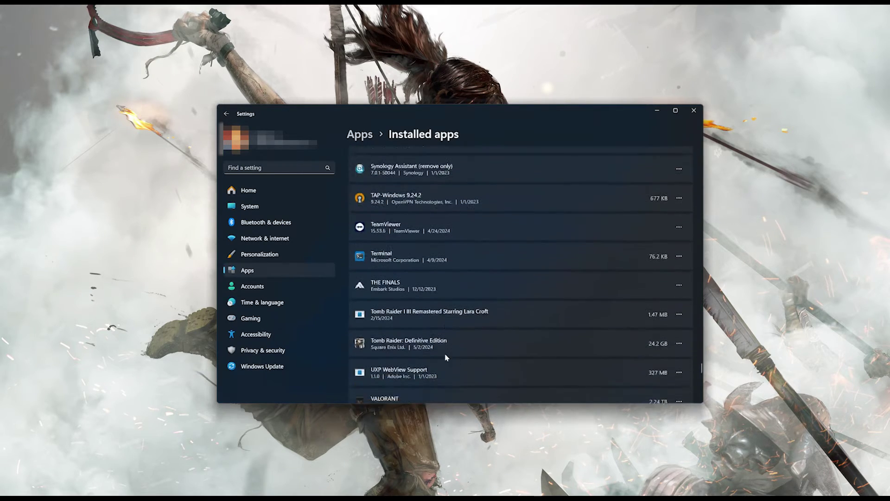
scroll(431, 301, up, 1)
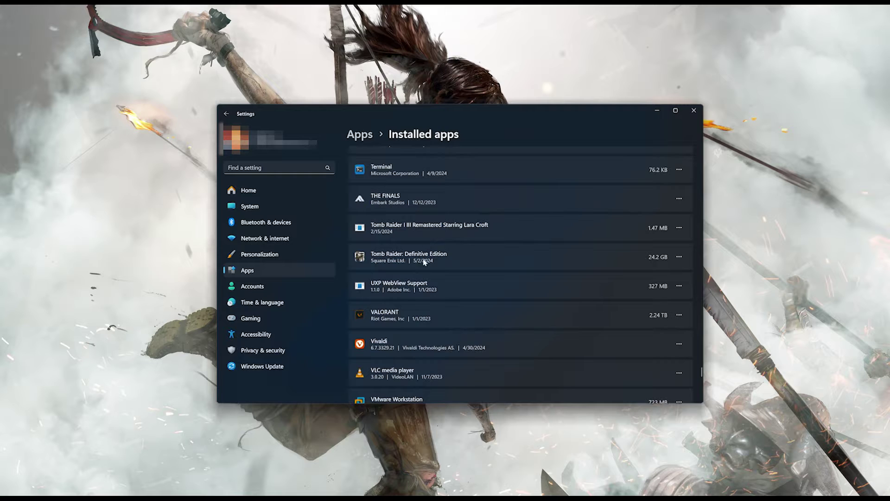
click(679, 257)
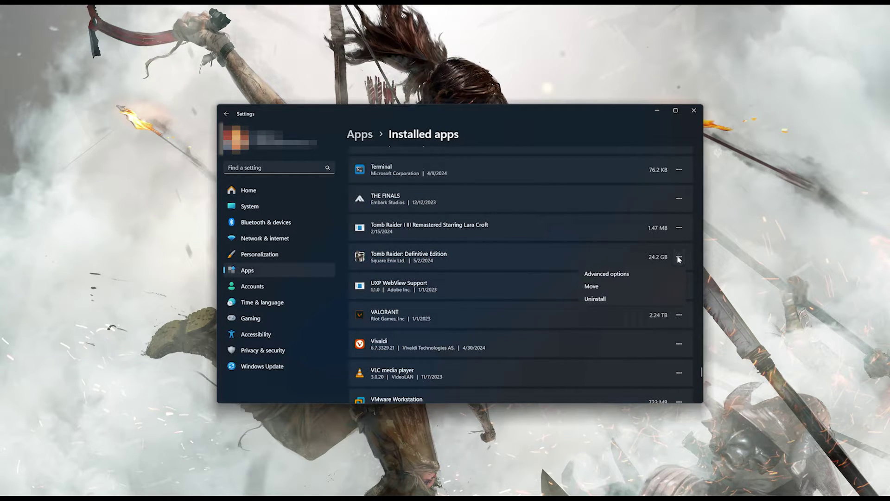
click(610, 277)
scroll(611, 278, down, 5)
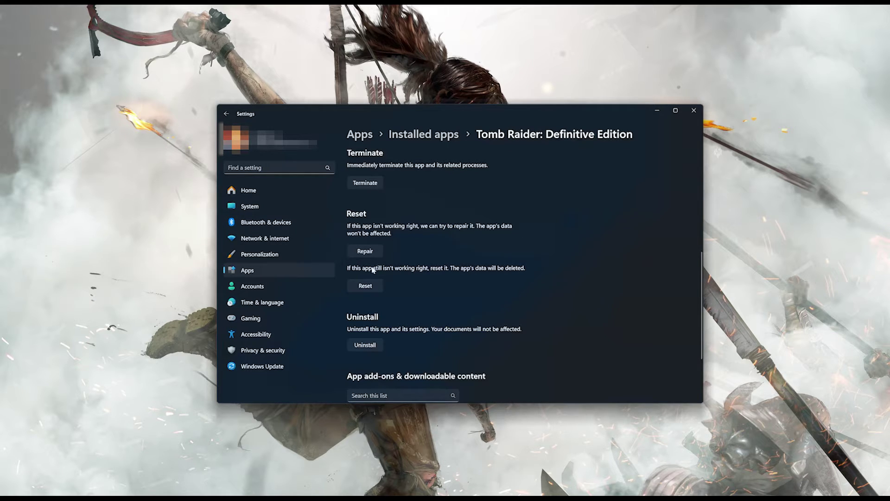
Repair Tomb Raider: Definitive Edition, then reset its app data and confirm.
click(372, 253)
click(365, 286)
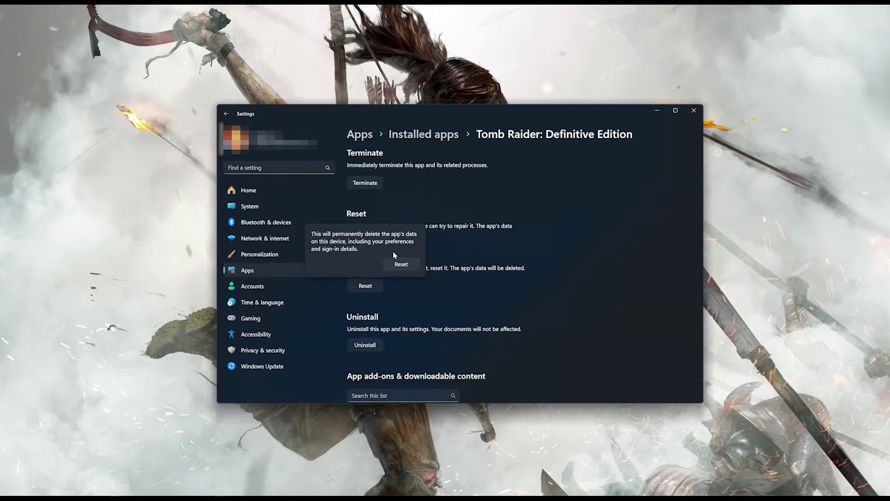
click(408, 266)
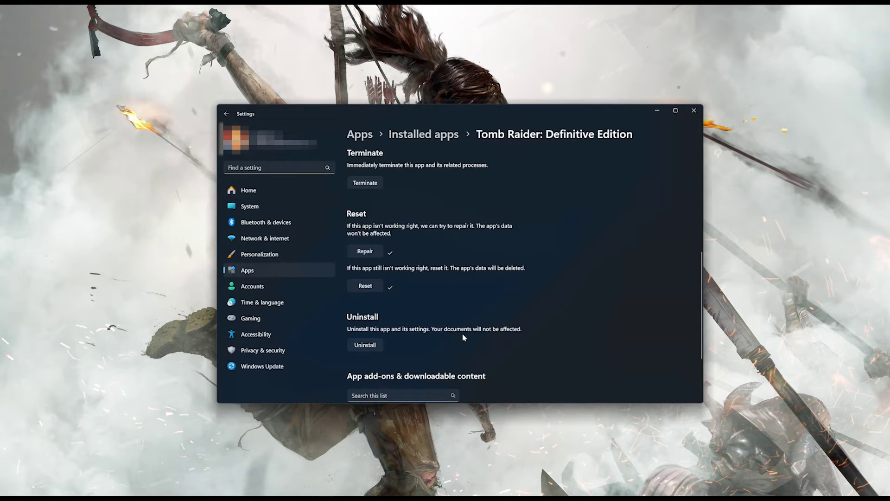
Uninstall Tomb Raider: Definitive Edition, confirm, and close the Settings window.
click(366, 345)
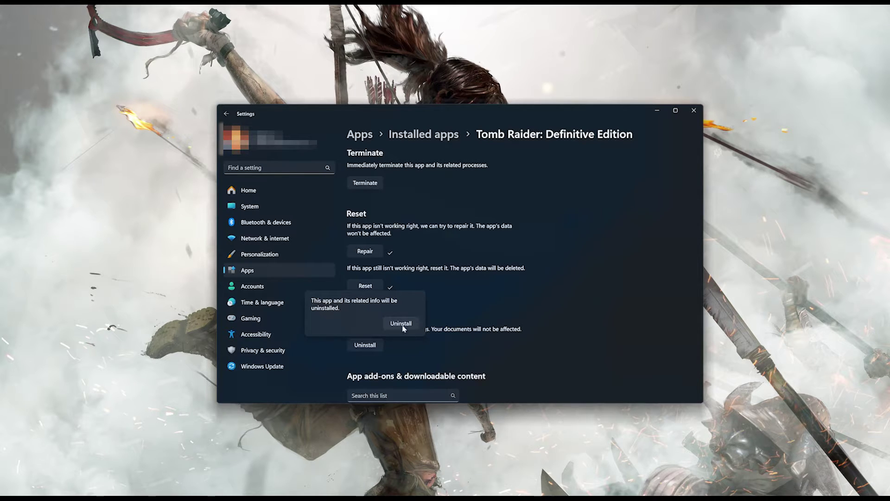
click(437, 325)
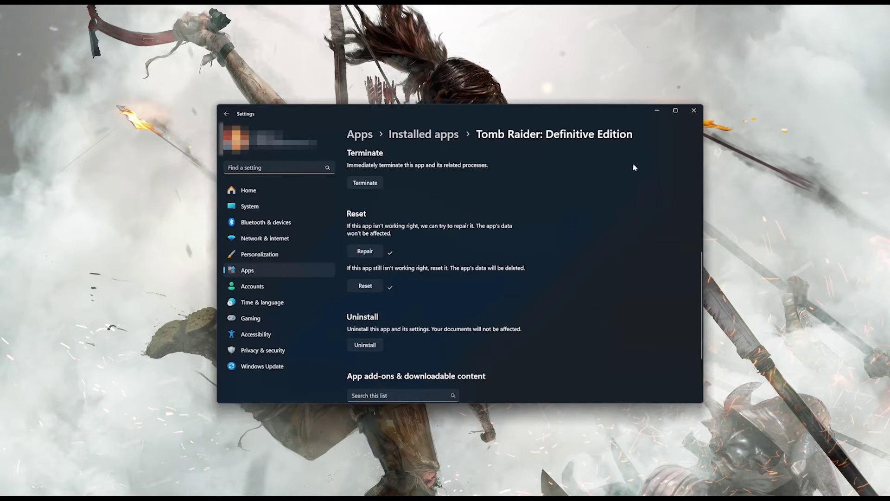
click(696, 112)
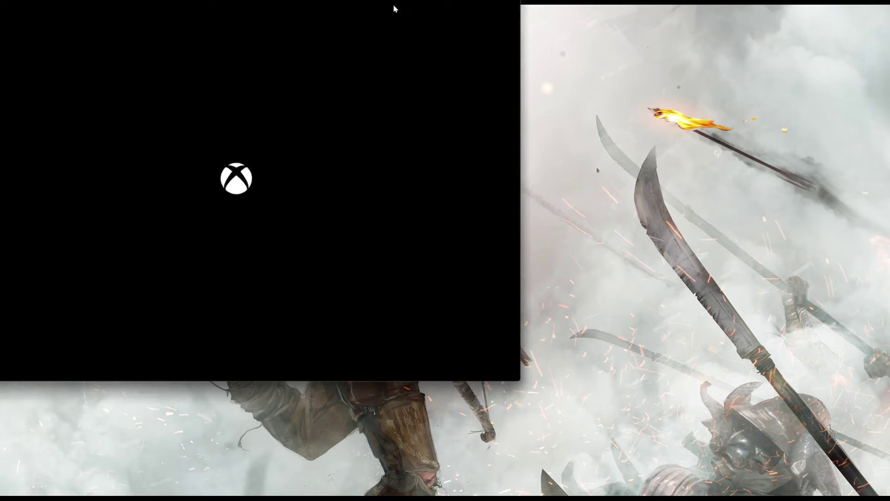
Centre the Xbox window, close the service banner, and search 'tomb raider' to open the Definitive Edition page.
drag(492, 26, 632, 28)
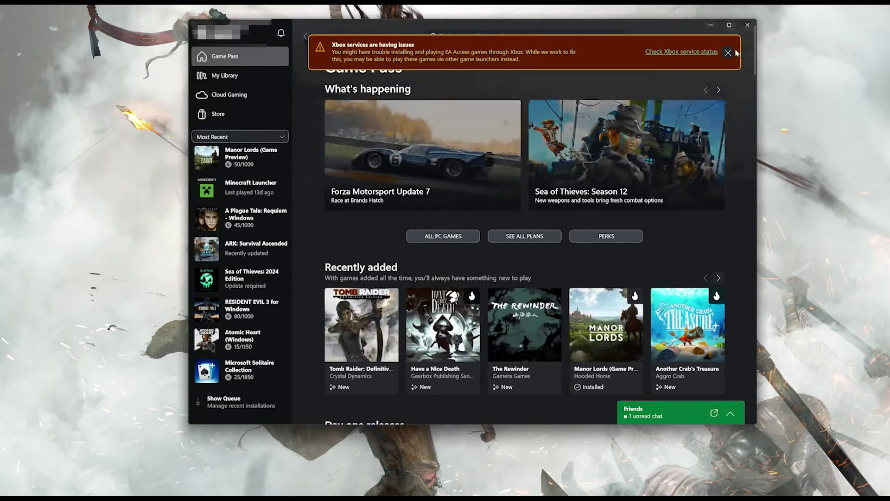
click(728, 53)
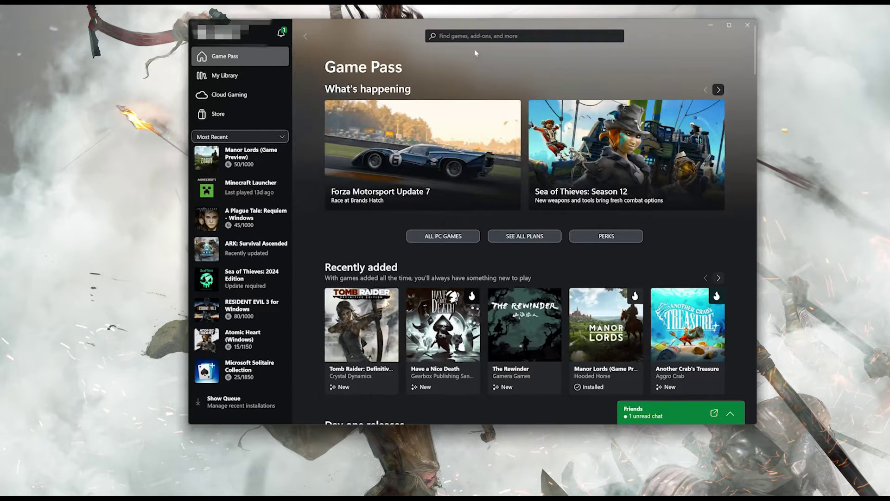
click(440, 36)
text(t)
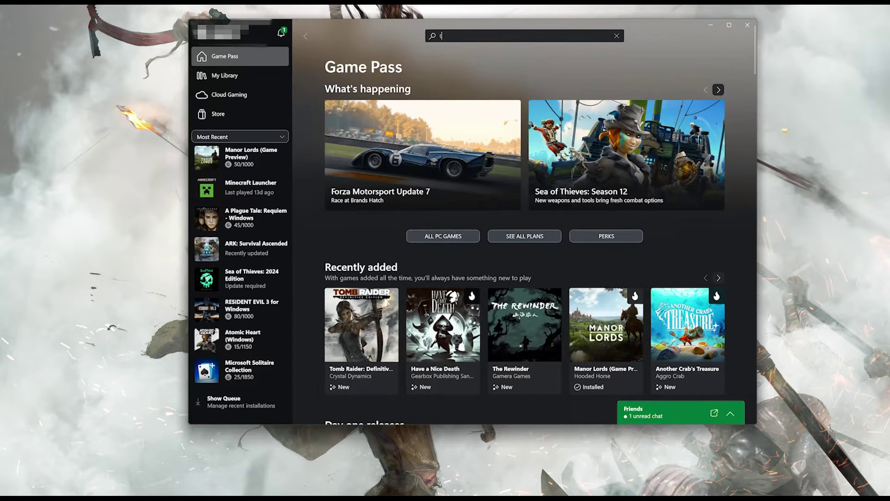
text(omb raider)
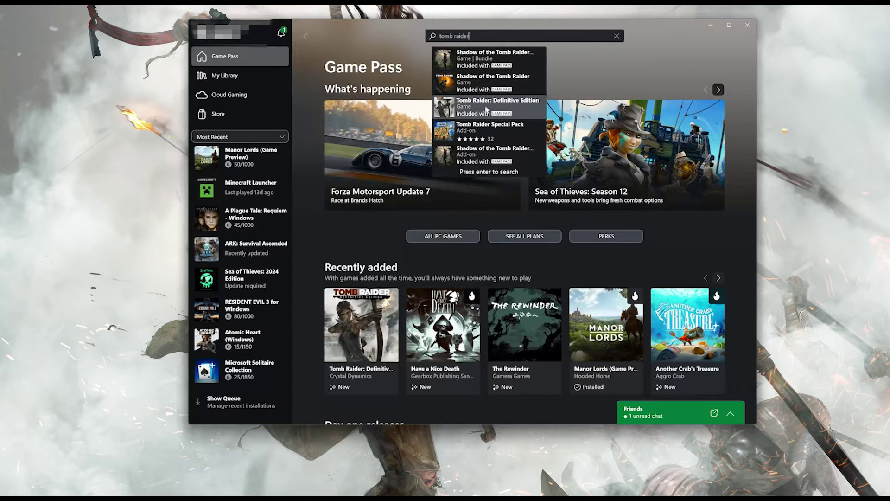
click(503, 106)
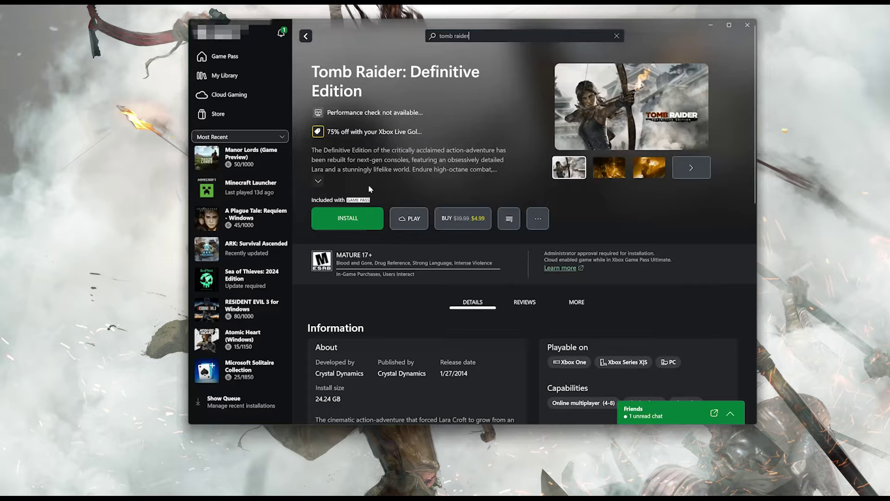
Install Tomb Raider: Definitive Edition to C:\XboxGames so the download starts.
click(350, 224)
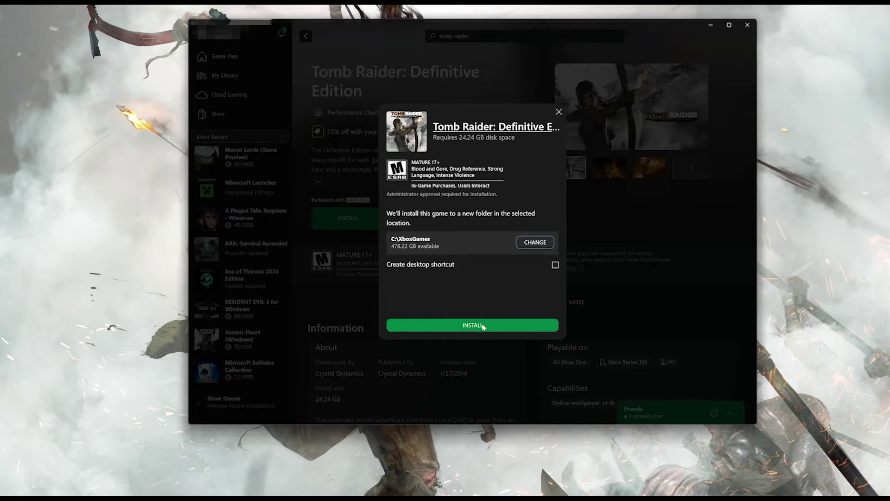
click(467, 326)
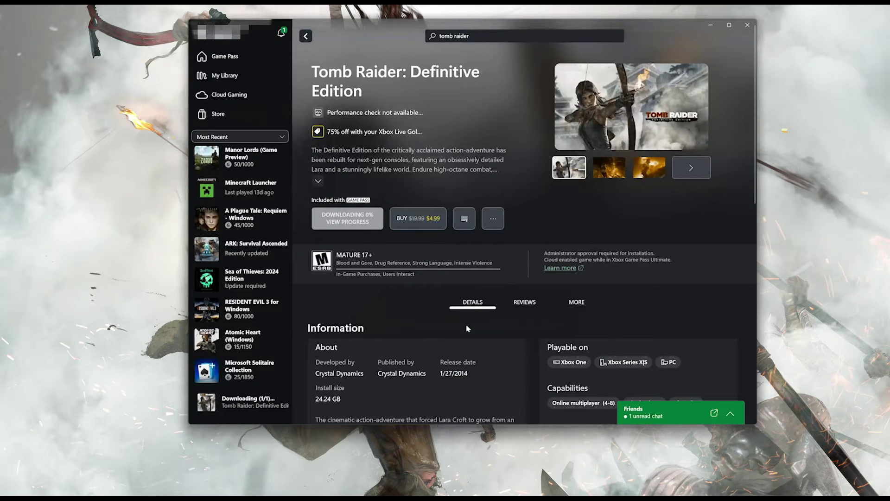